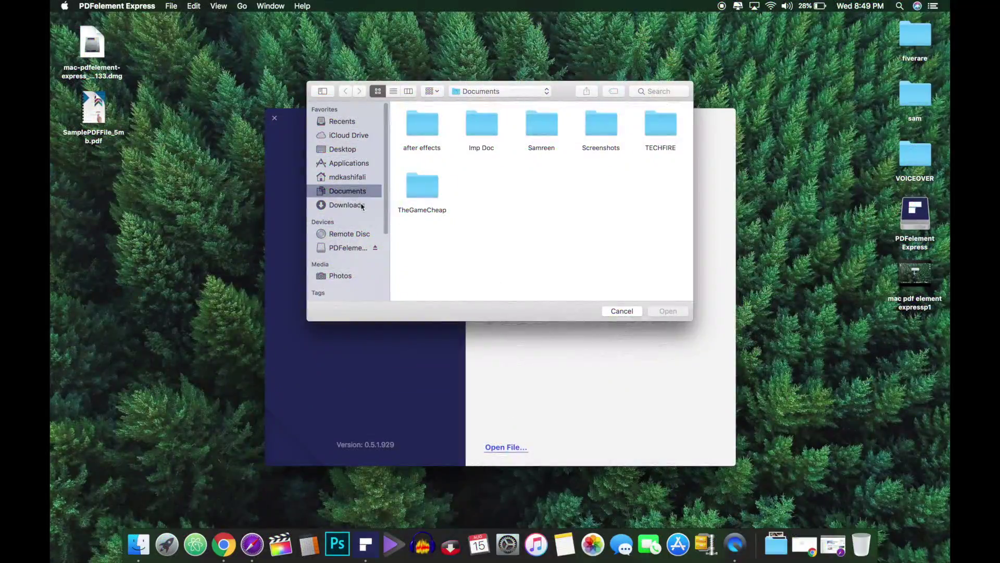
Open SamplePDFFile_5mb.pdf from the Desktop folder.
click(345, 150)
click(660, 125)
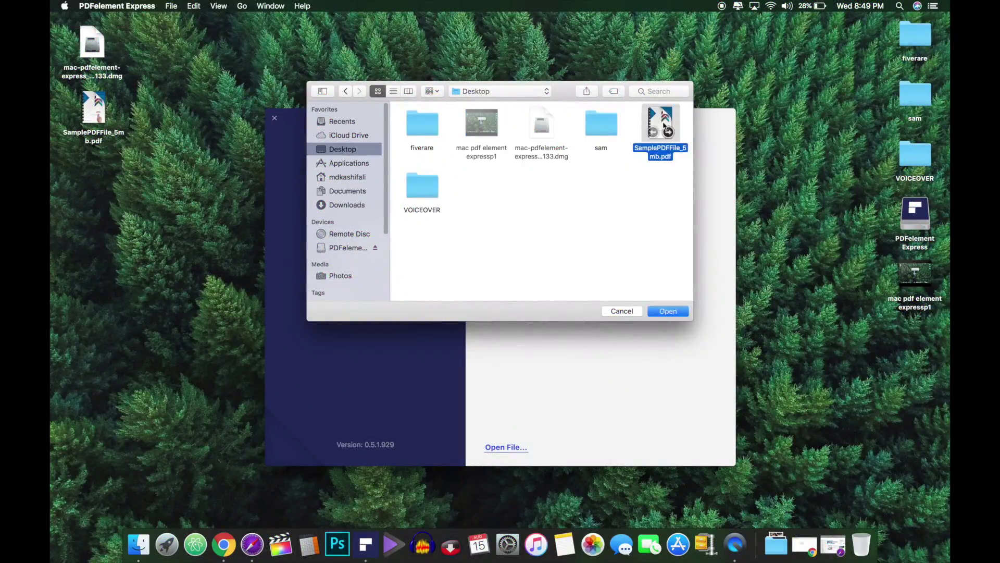
key(Return)
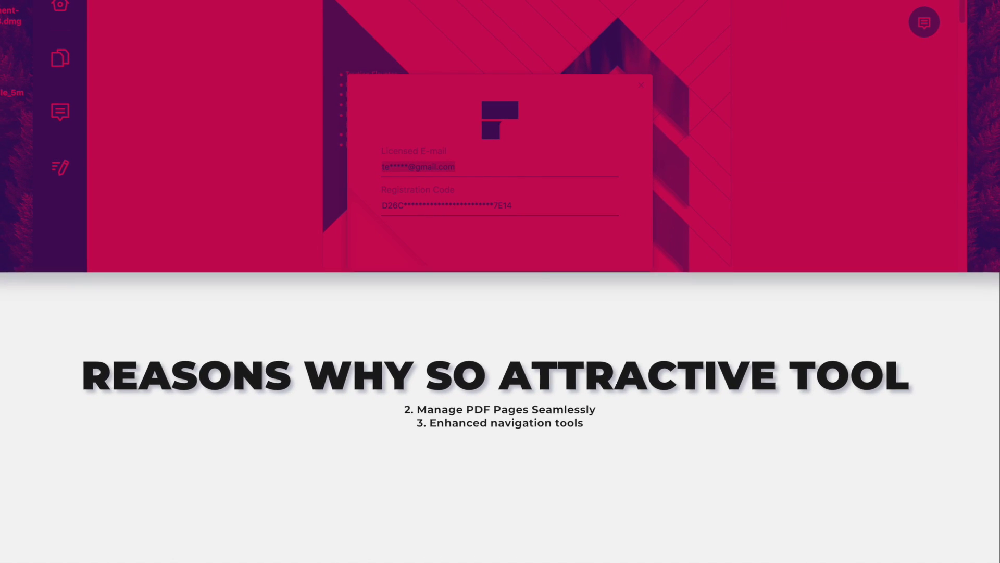
Close the registration details window showing the licensed e-mail and code.
click(642, 87)
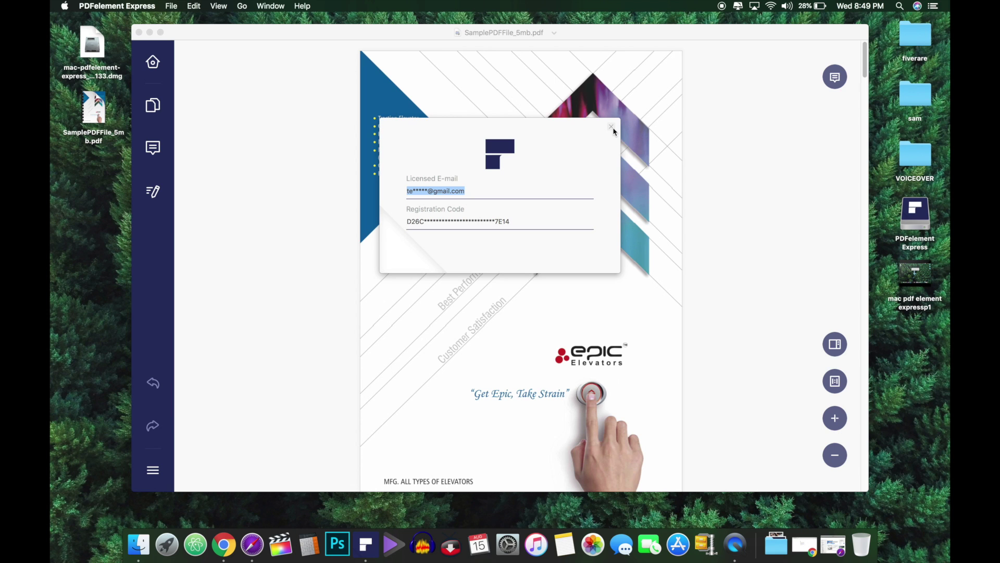
Close the registration window, try Fit Width, Fit Height, Fit Page and zoom, ending at 92%.
click(612, 128)
click(834, 381)
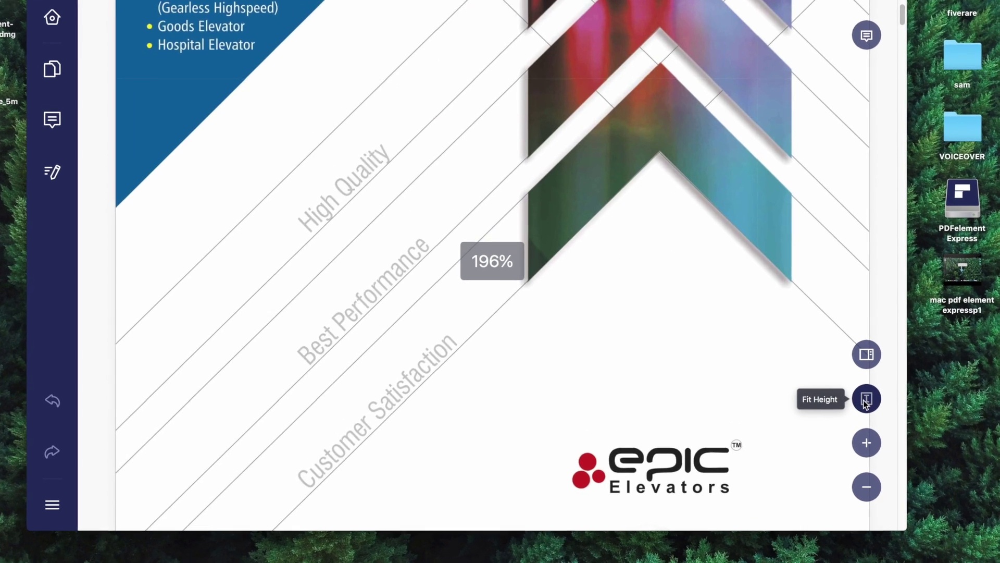
click(864, 399)
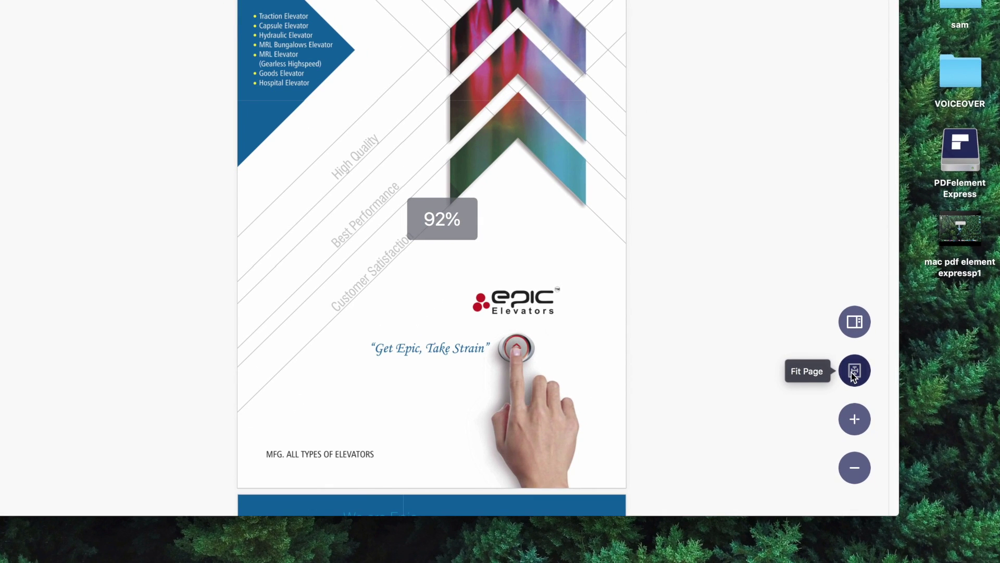
click(853, 373)
click(856, 421)
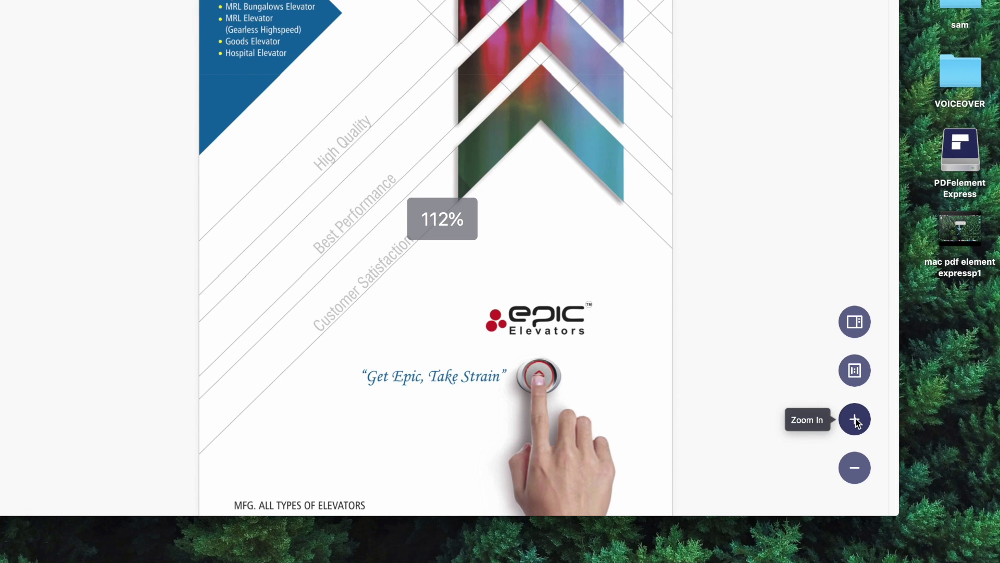
click(857, 470)
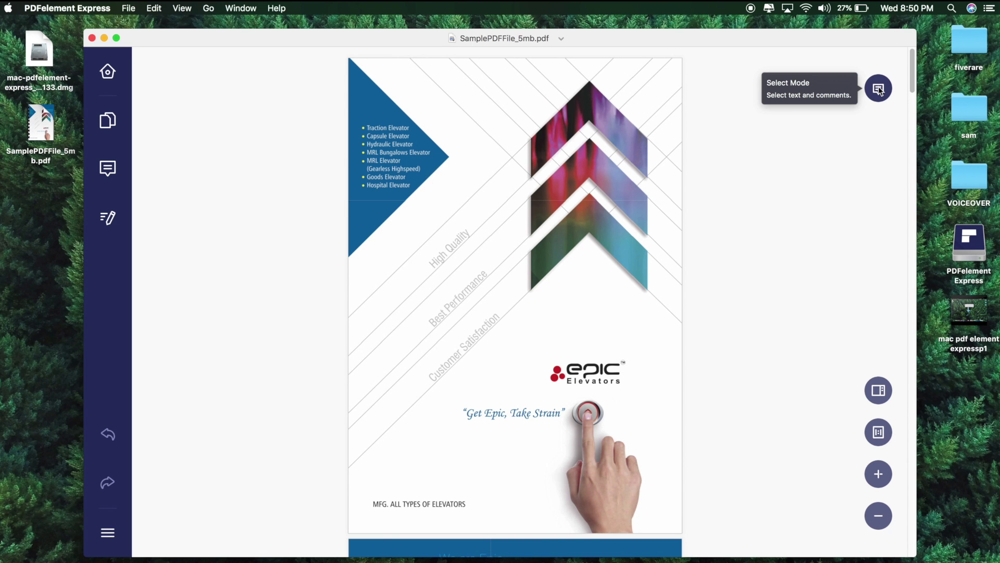
click(878, 89)
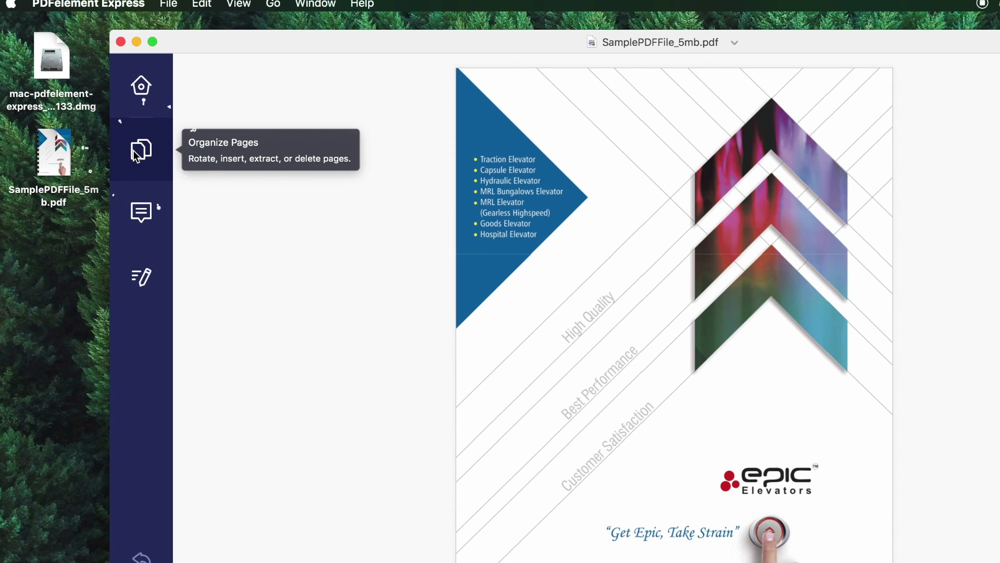
Show the page organizer thumbnails and select page 1.
click(134, 151)
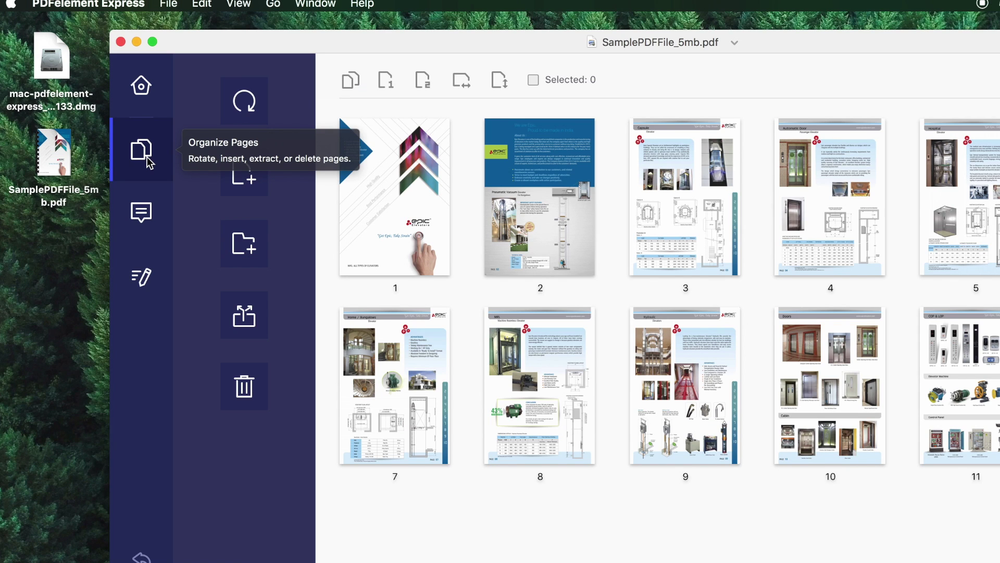
click(401, 198)
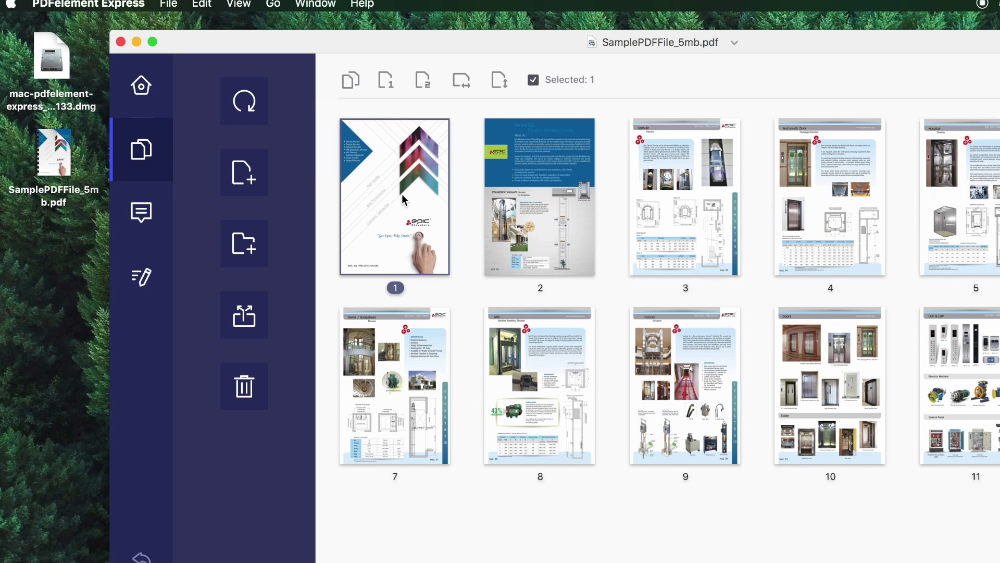
Rotate the first page several times with Rotate Pages.
click(247, 104)
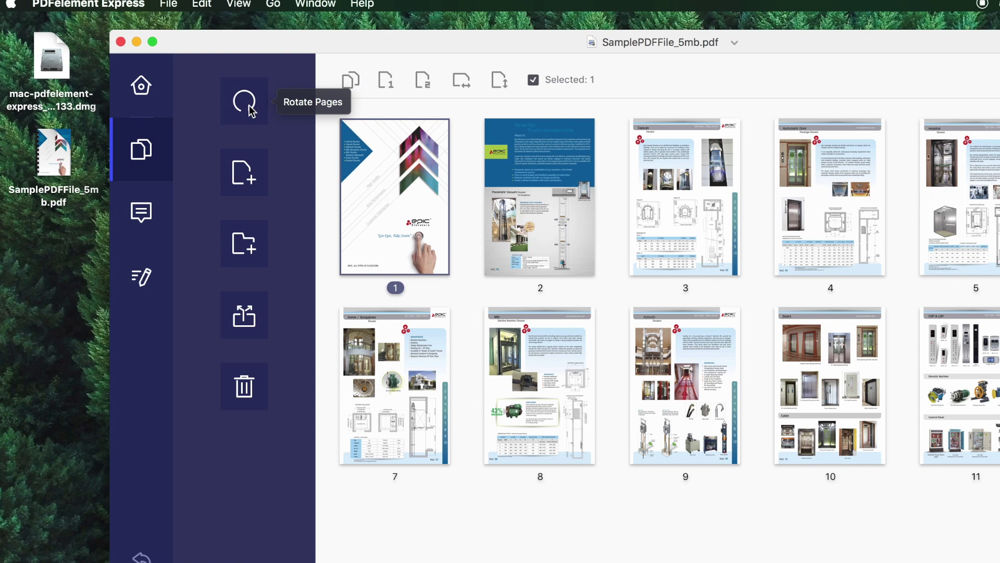
click(400, 198)
click(399, 198)
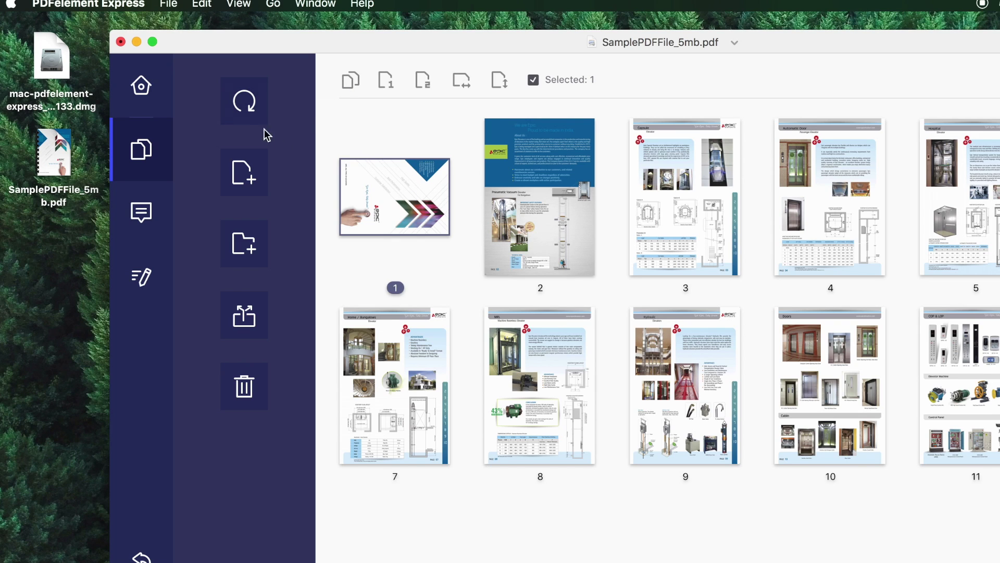
click(251, 111)
click(250, 112)
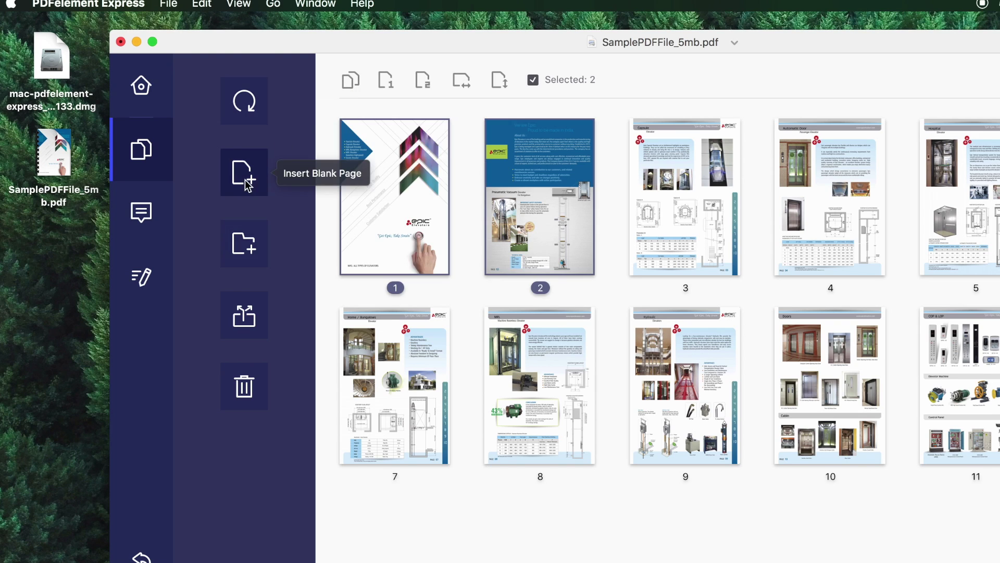
Insert a blank page before page 2.
click(245, 180)
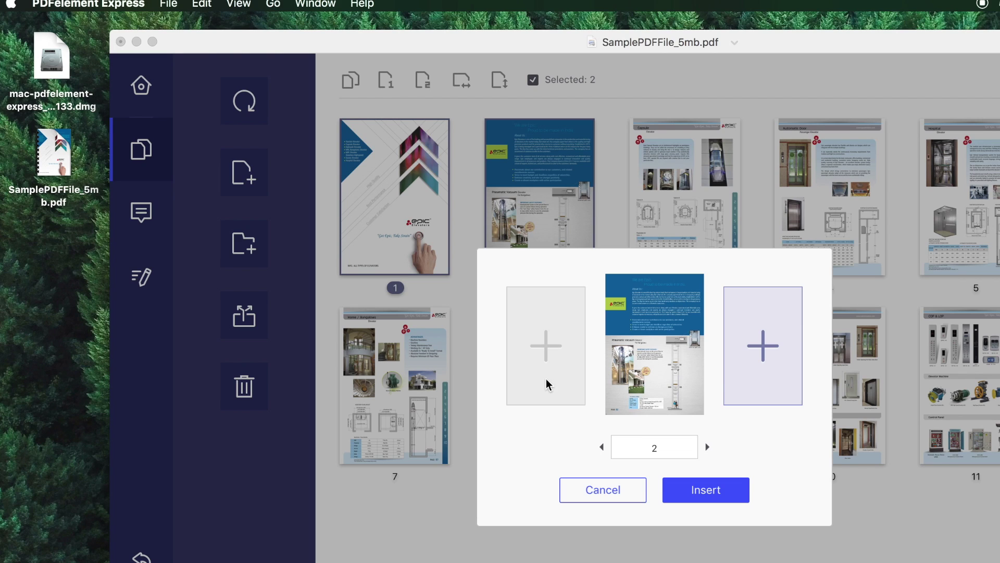
click(526, 378)
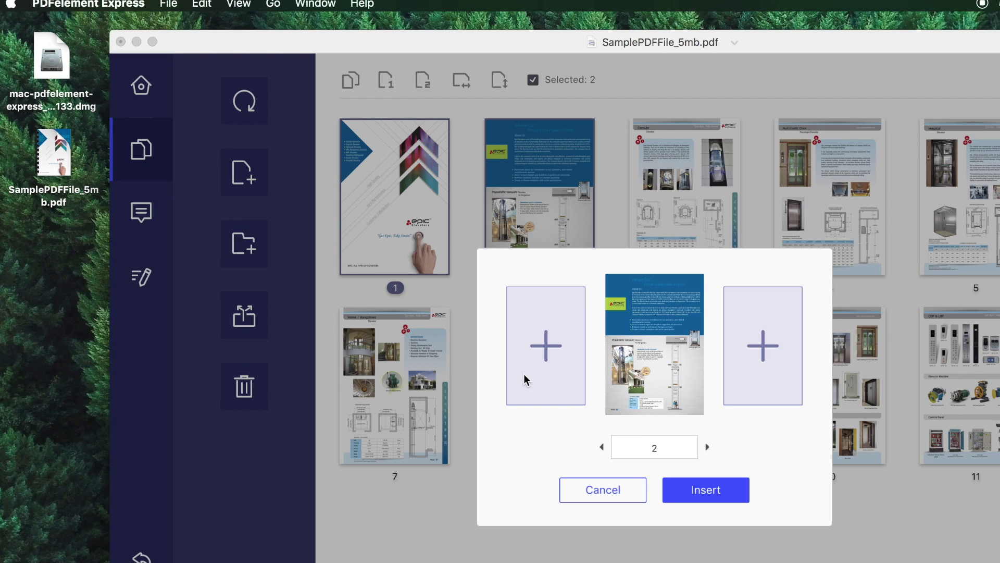
click(702, 488)
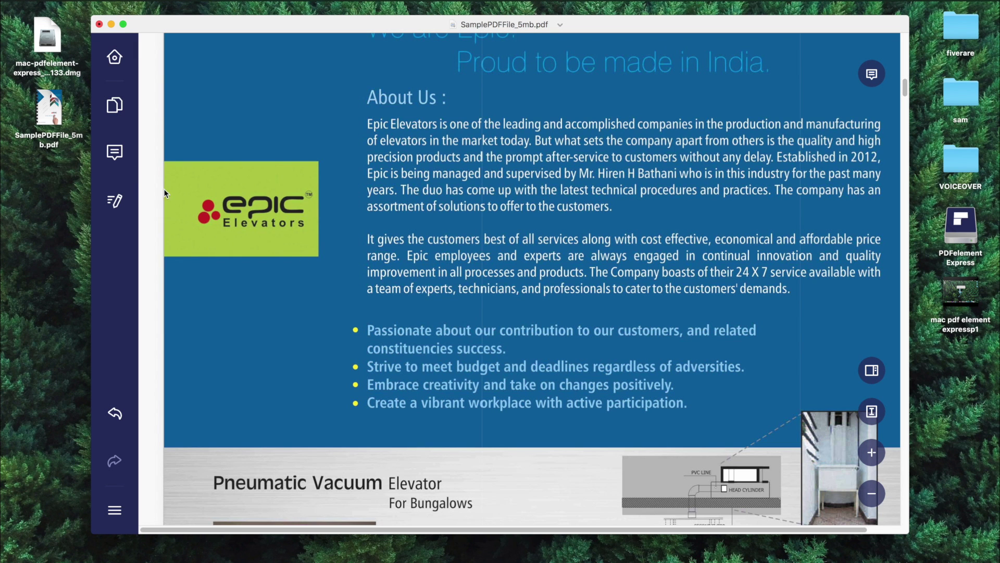
Switch to Edit Text Mode from the Edit PDF tools.
click(115, 201)
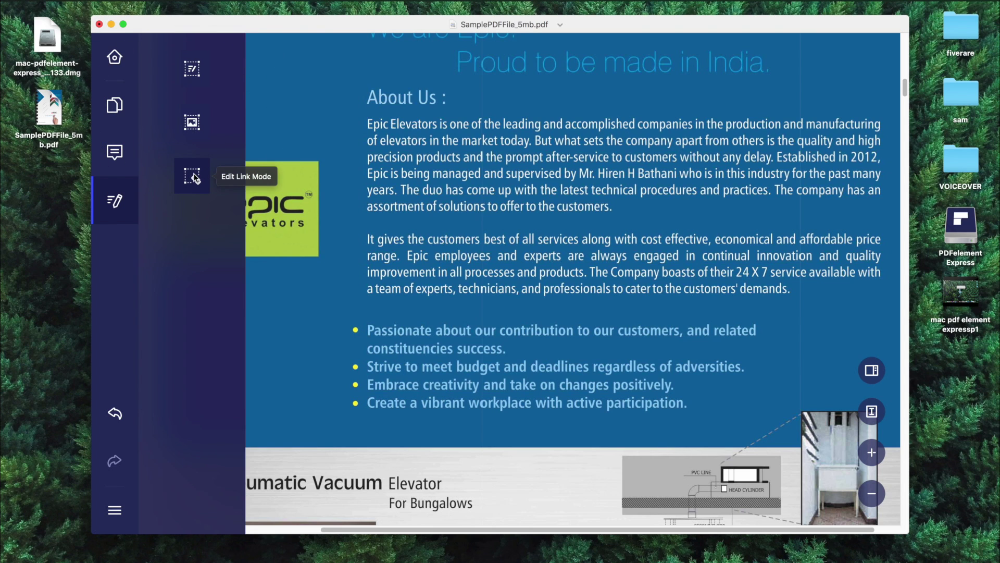
click(192, 71)
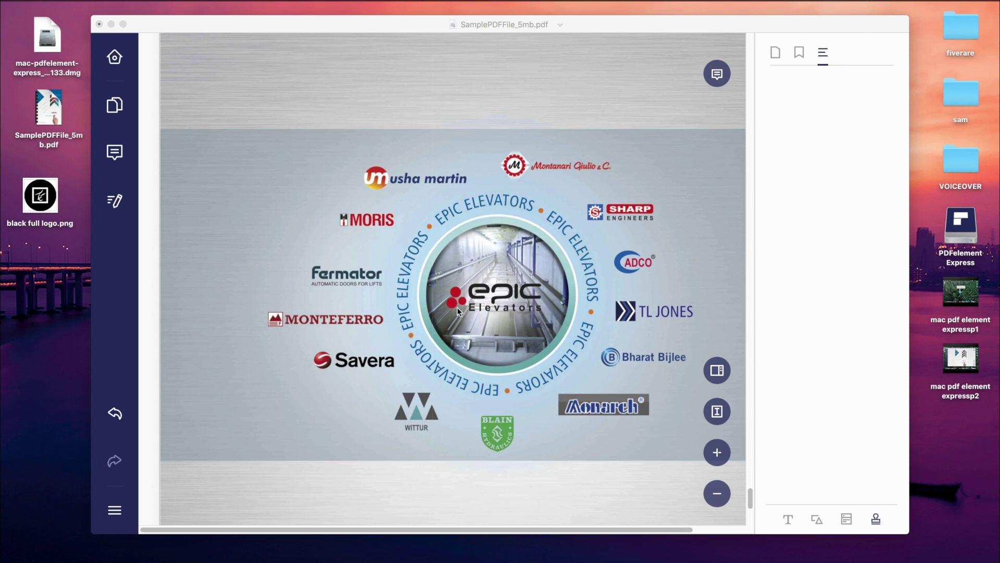
In image editing, add black full logo.png from the Desktop.
click(115, 203)
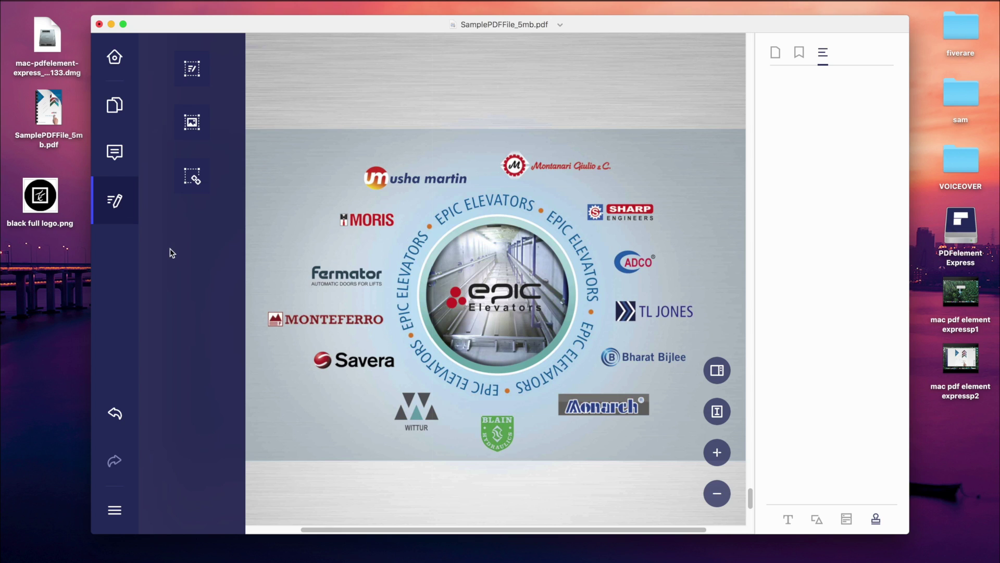
click(192, 123)
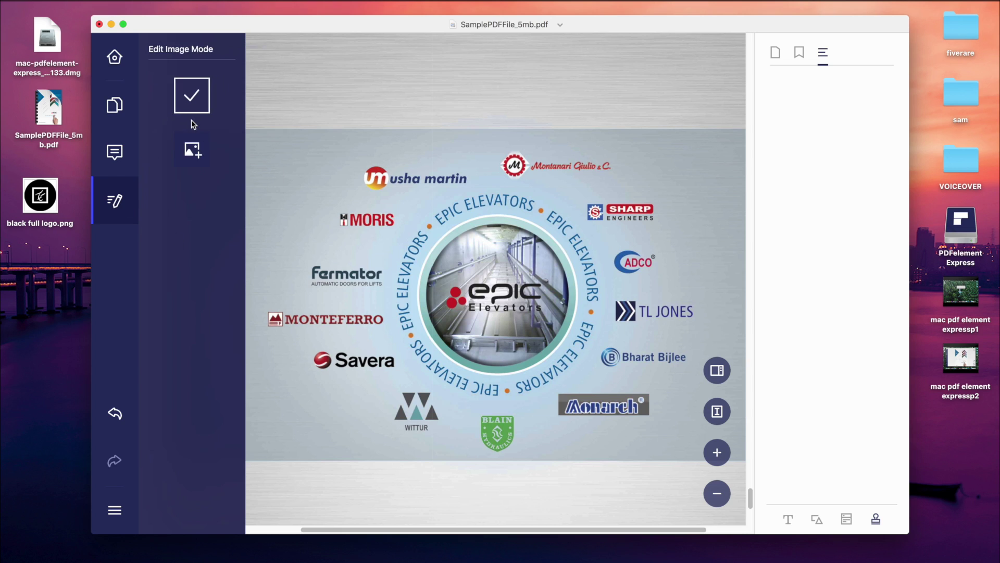
click(192, 151)
click(307, 156)
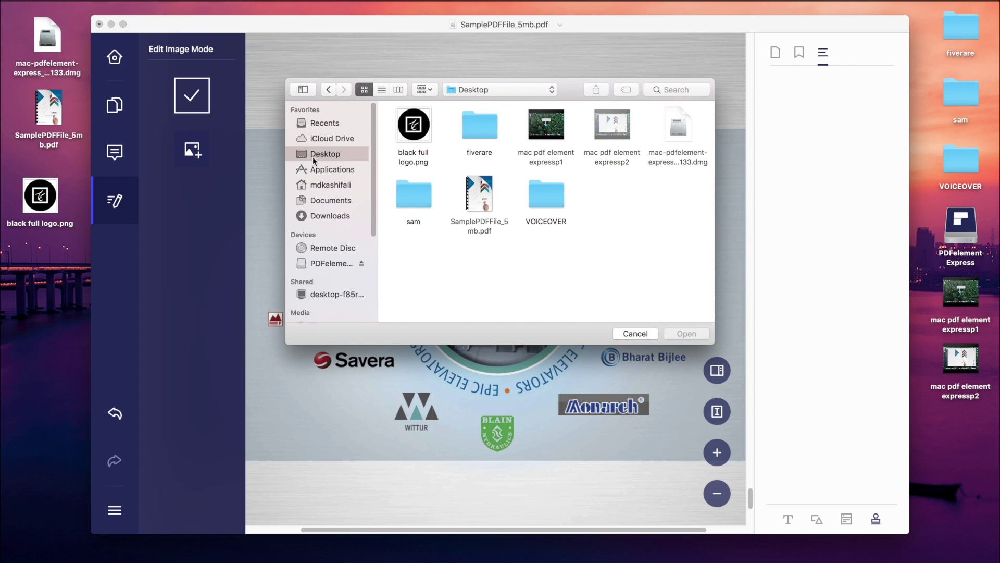
click(424, 128)
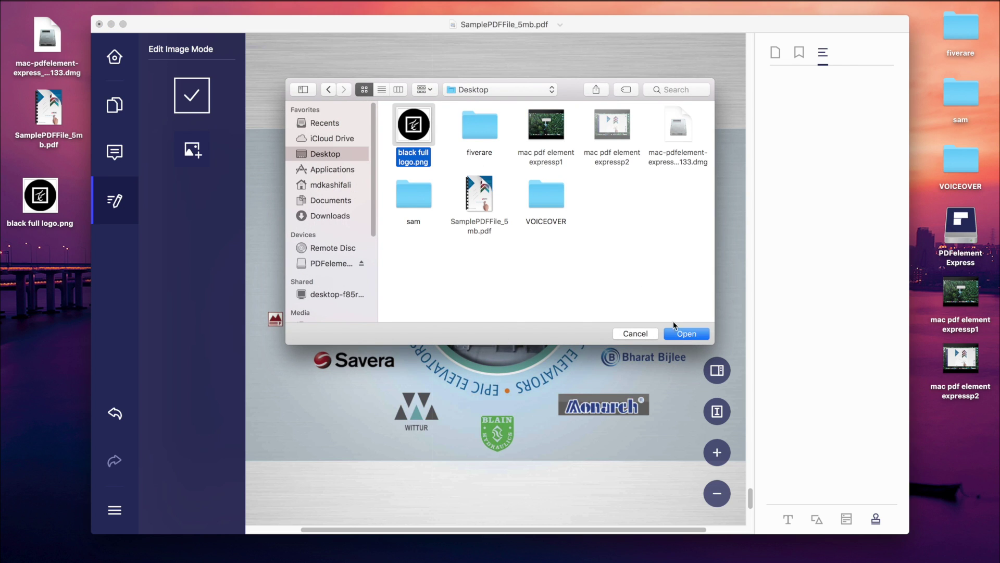
click(683, 333)
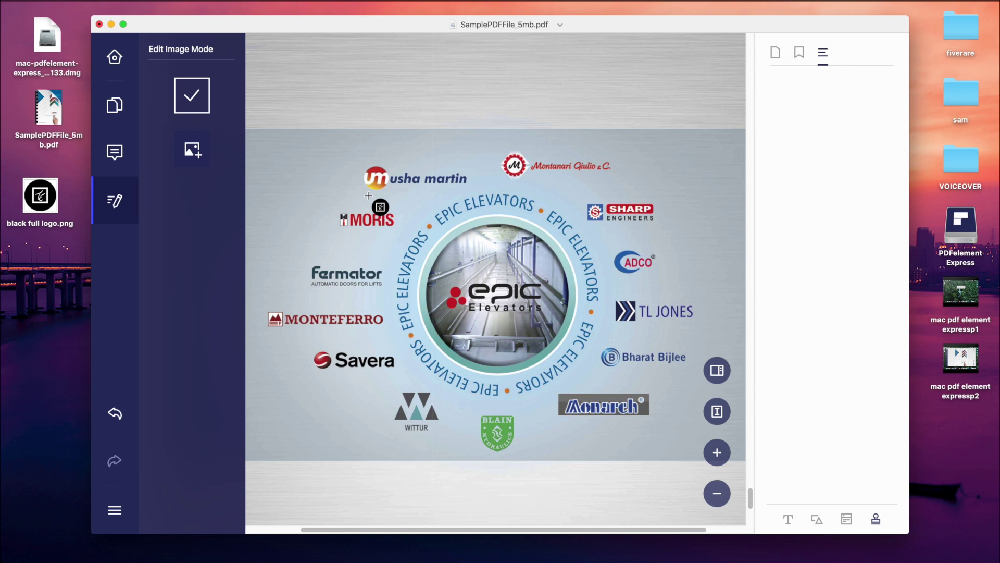
Place the logo over the central Epic Elevators circle, nudge it into position and commit it.
click(497, 297)
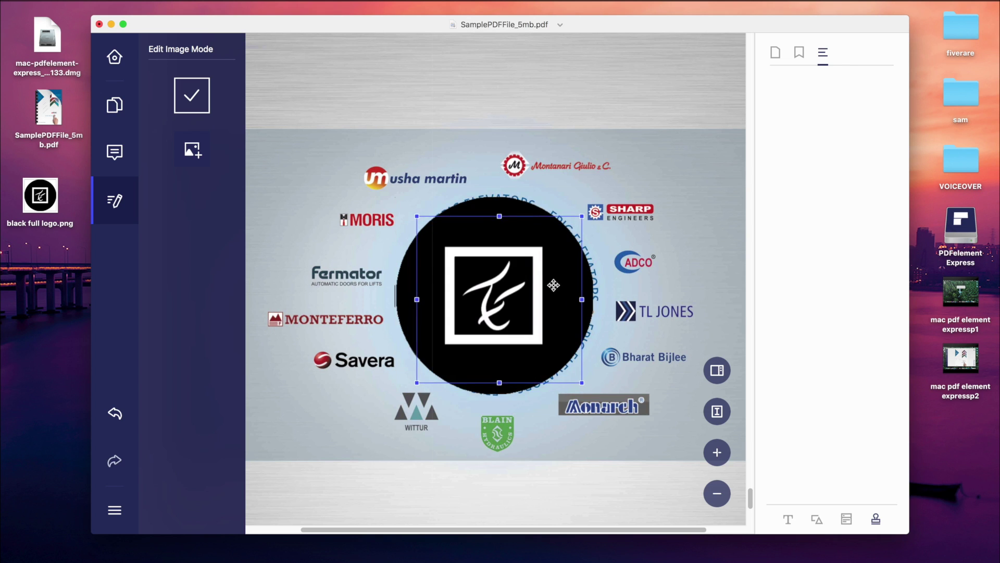
drag(539, 294, 536, 290)
click(192, 96)
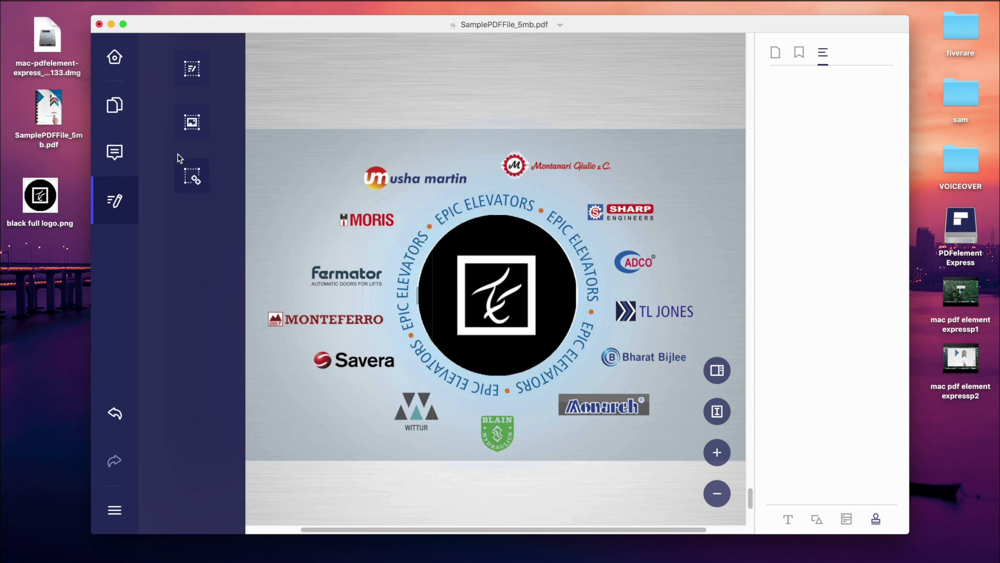
click(193, 179)
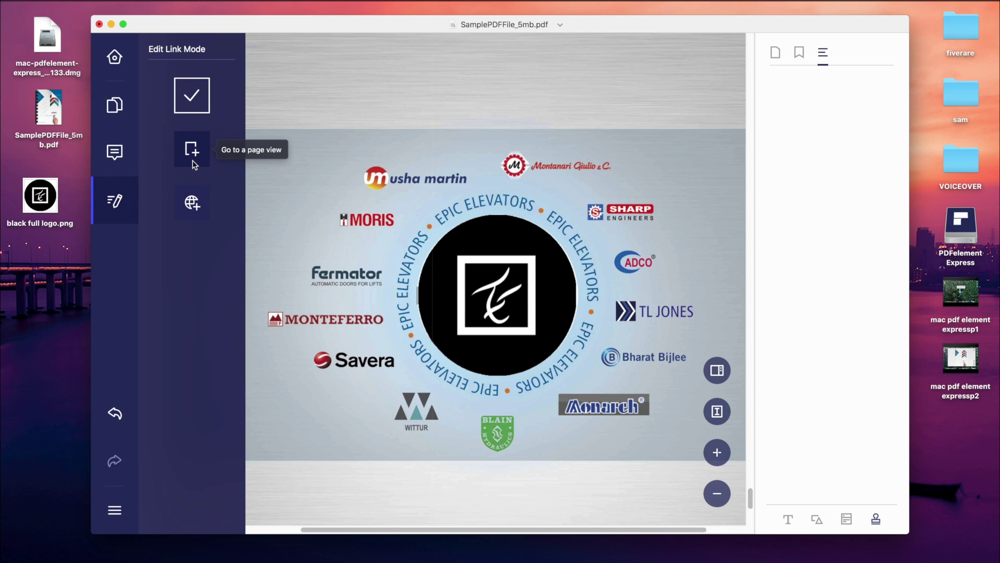
click(191, 203)
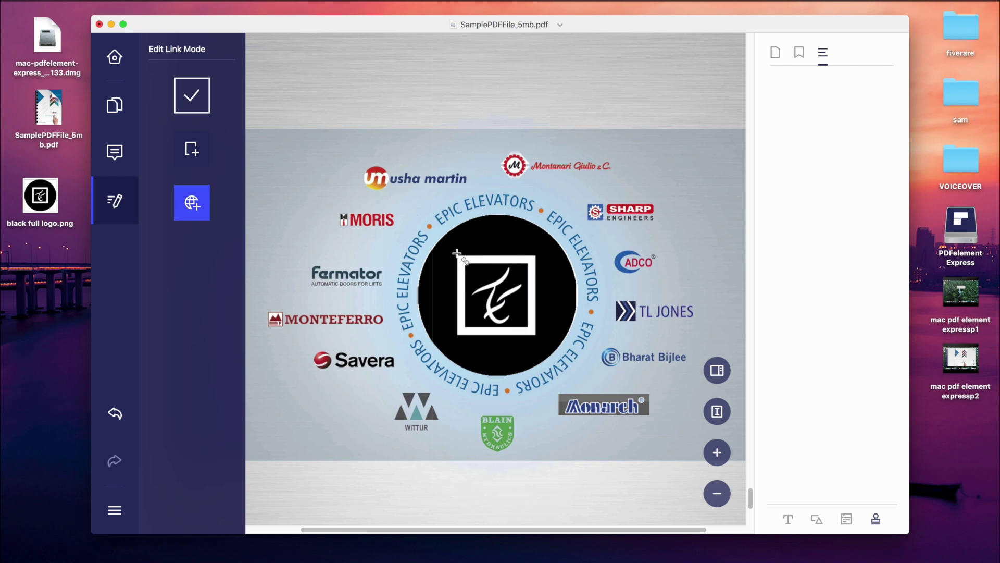
drag(457, 255, 539, 337)
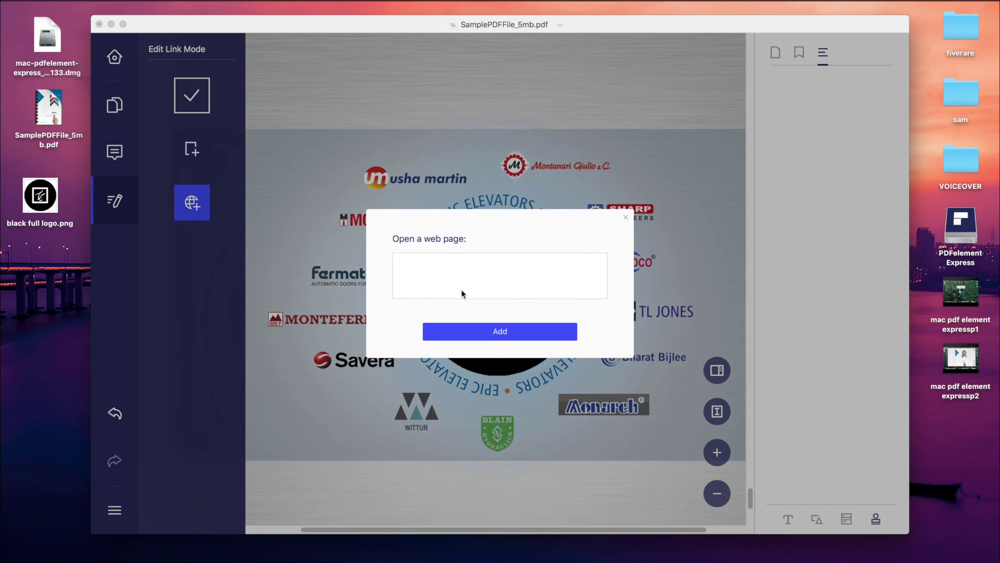
text(htt)
text(ps://techfire.in)
click(482, 333)
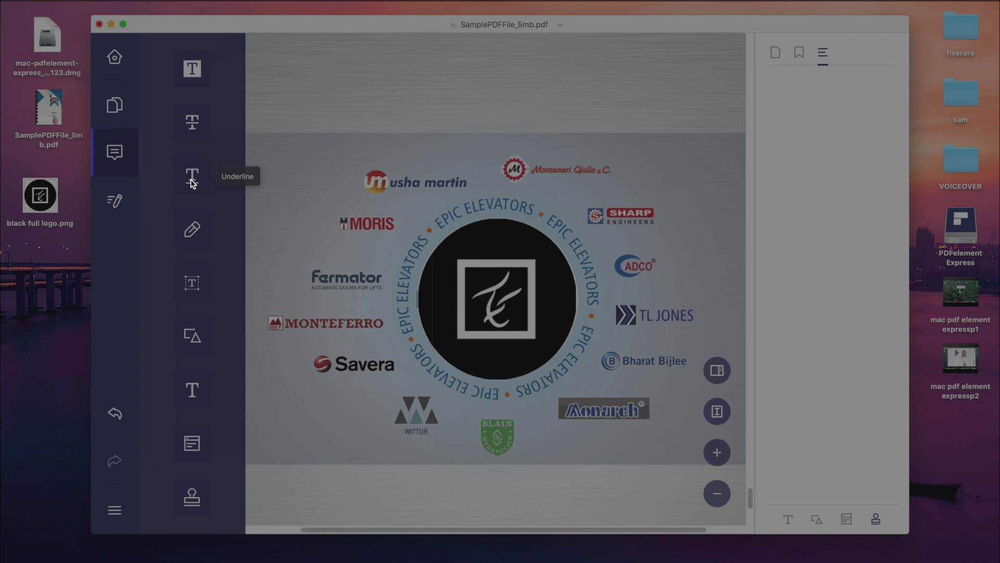
Draw a red freehand M stroke and a red rectangle on the elevators banner.
click(190, 179)
click(197, 204)
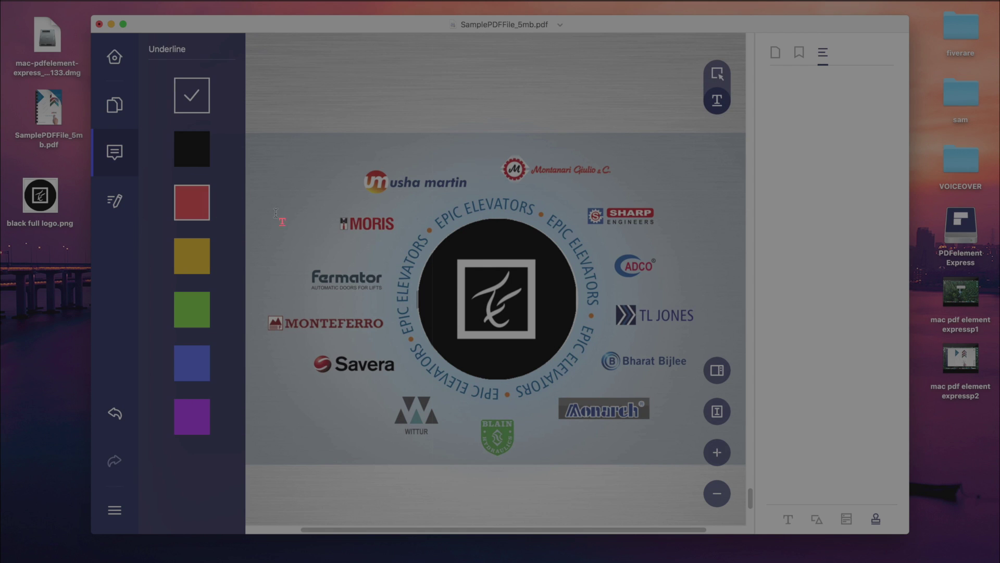
mouse_move(407, 344)
mouse_down()
mouse_move(392, 316)
mouse_move(409, 328)
mouse_move(398, 288)
mouse_move(431, 328)
mouse_up()
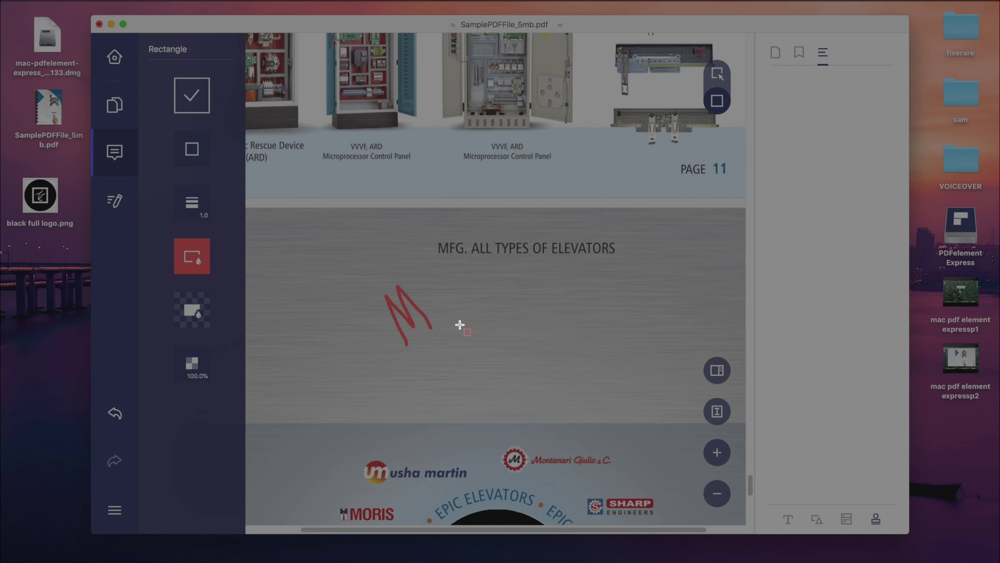
drag(458, 323, 509, 376)
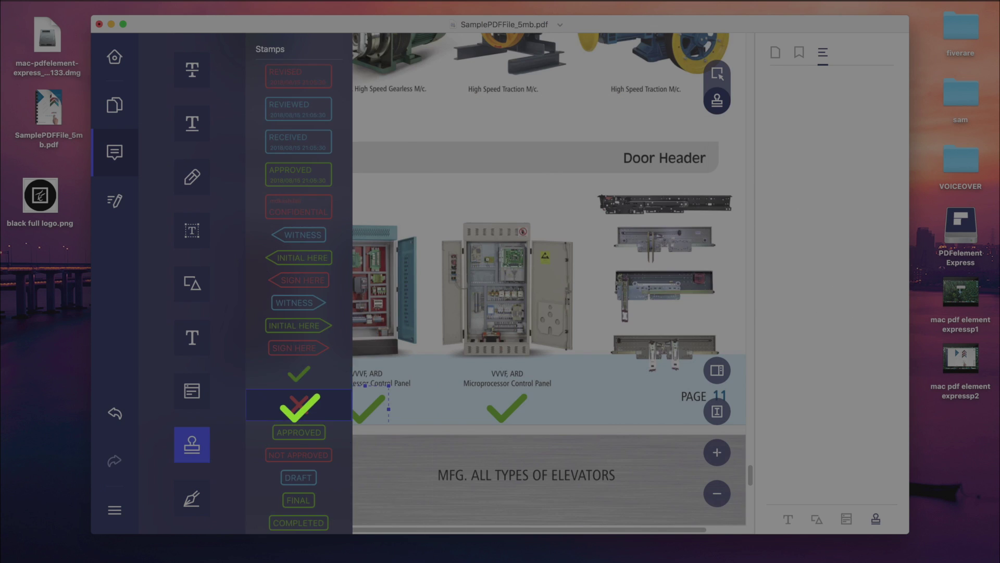
Place the red X stamp under Automatic Rescue Device, then zoom the view out.
scroll(496, 283, left, 3)
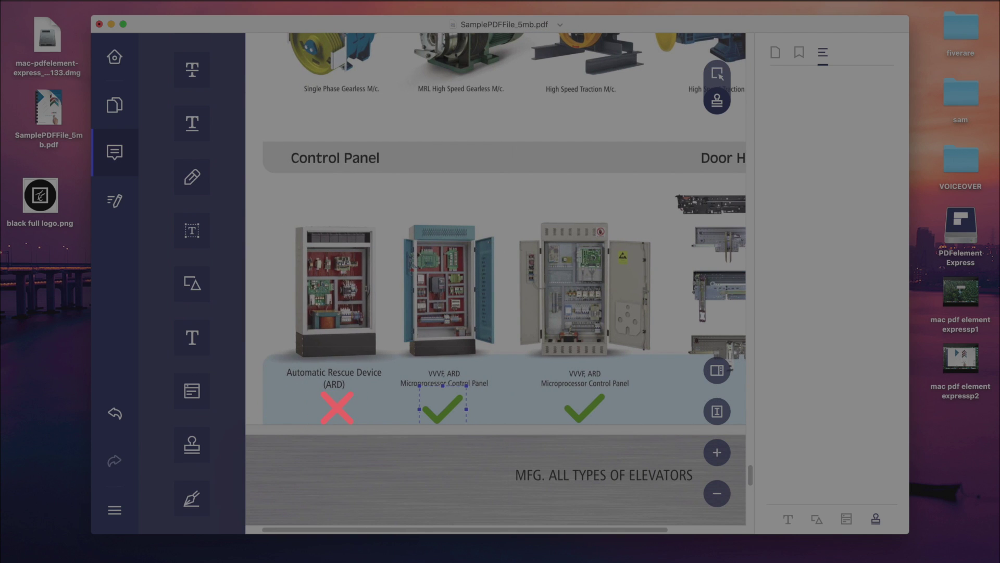
click(338, 408)
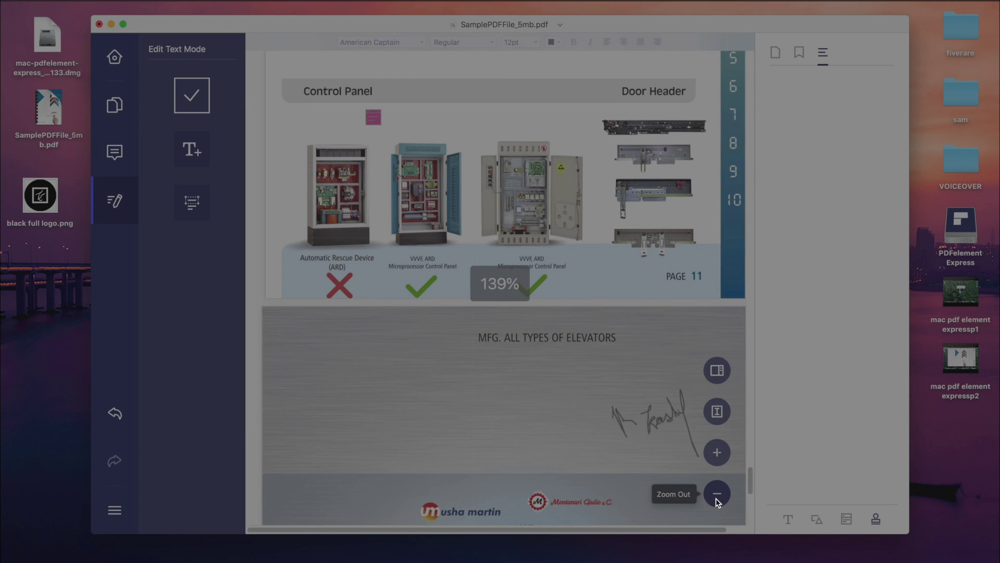
click(717, 493)
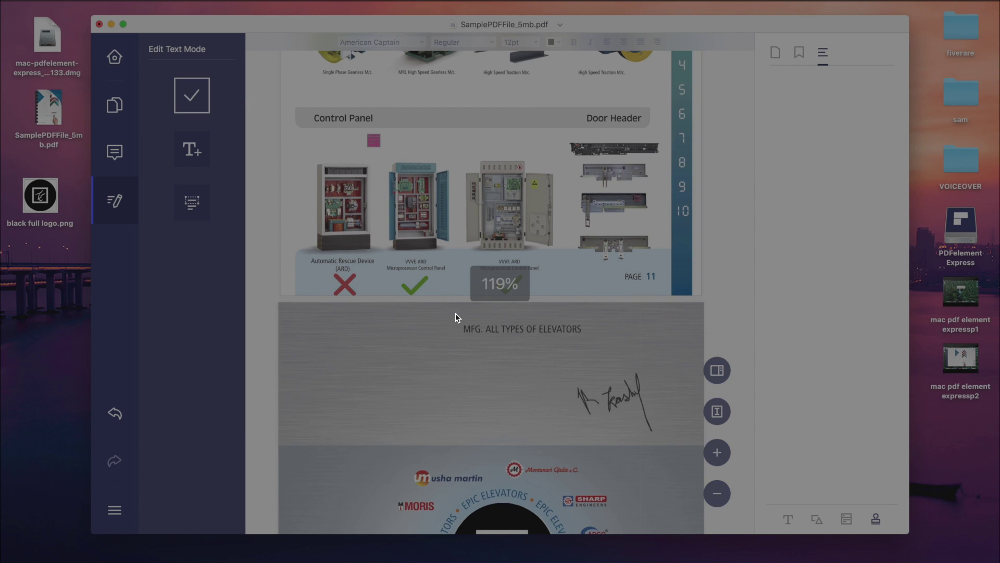
Scroll back up through the brochure and return to the Home start screen.
scroll(412, 298, up, 1)
scroll(413, 297, up, 10)
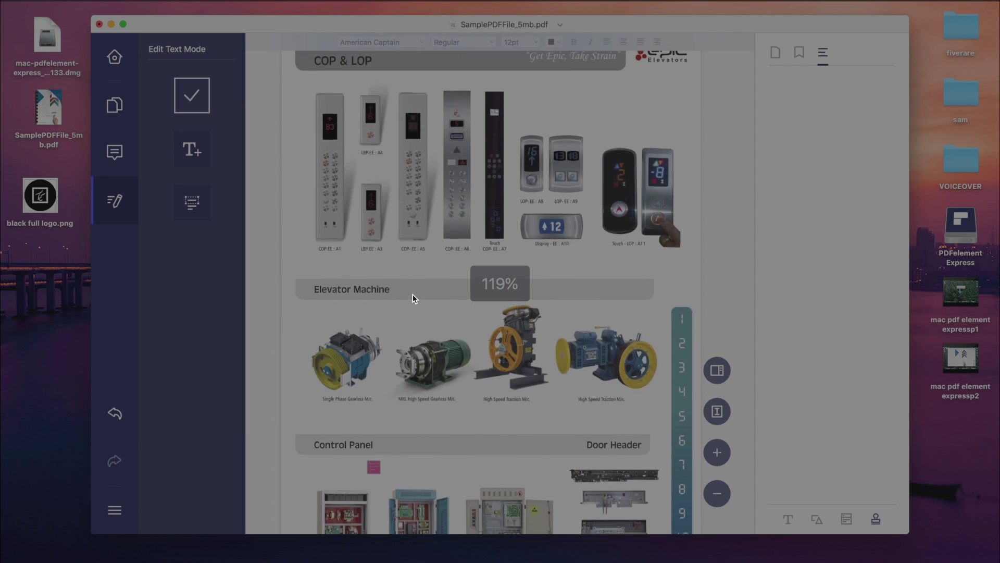
scroll(413, 294, up, 10)
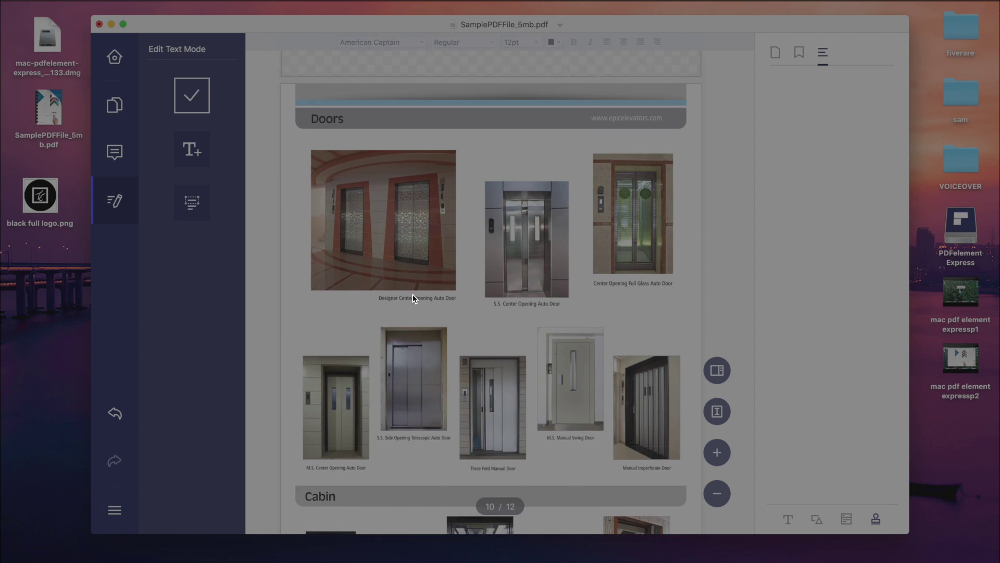
scroll(528, 219, up, 10)
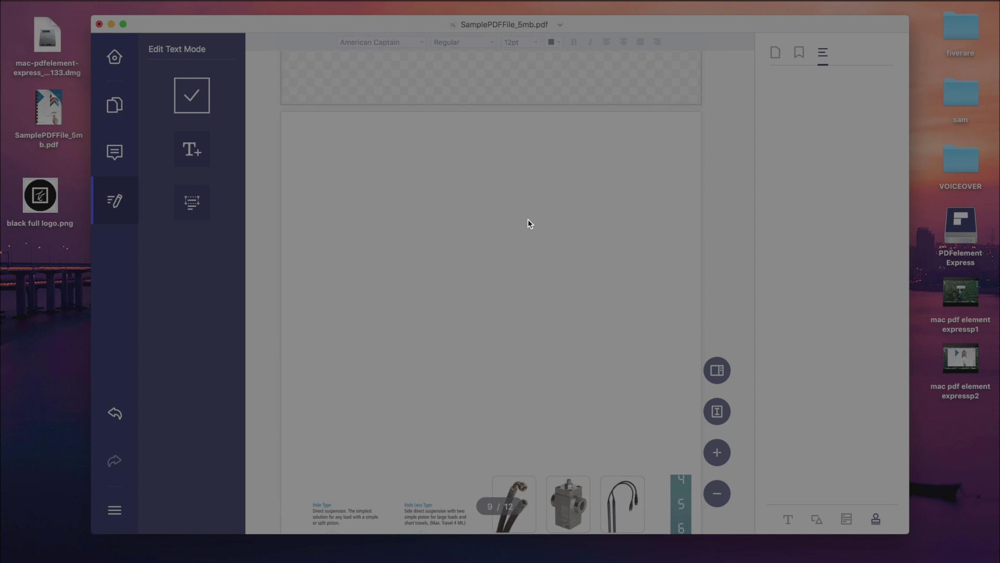
scroll(527, 223, up, 10)
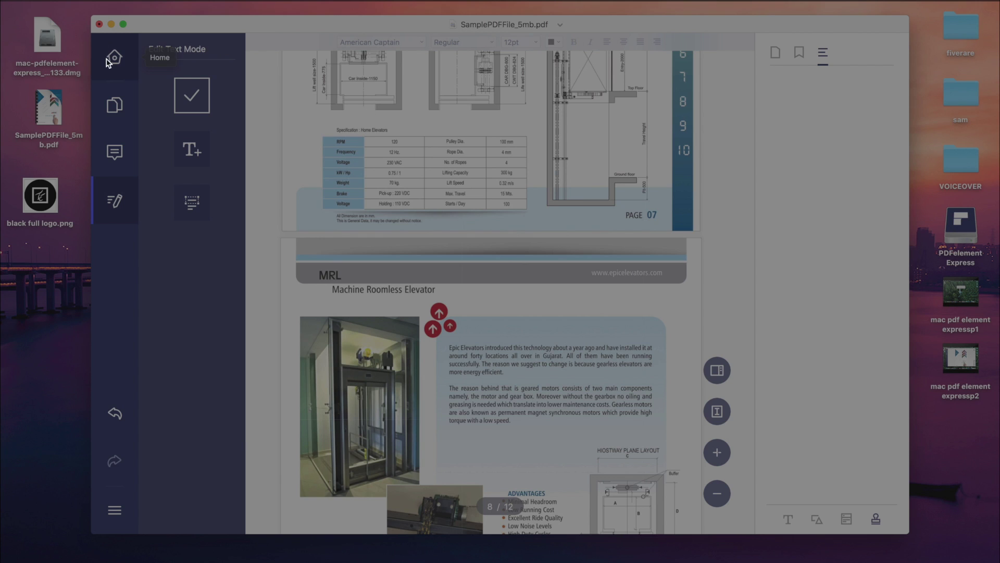
click(113, 56)
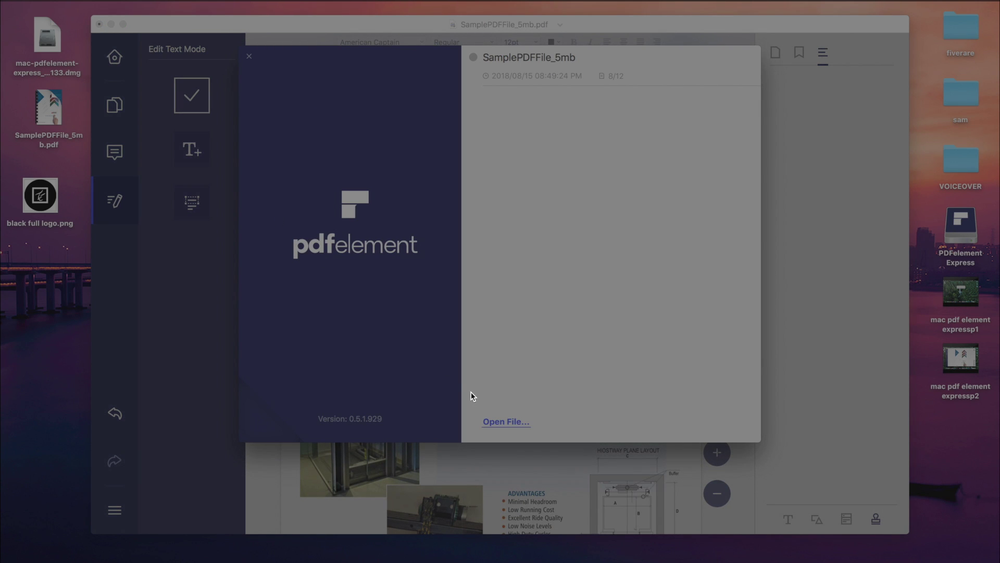
Close SamplePDFFile_5mb.pdf, saving the brochure changes when prompted.
click(99, 24)
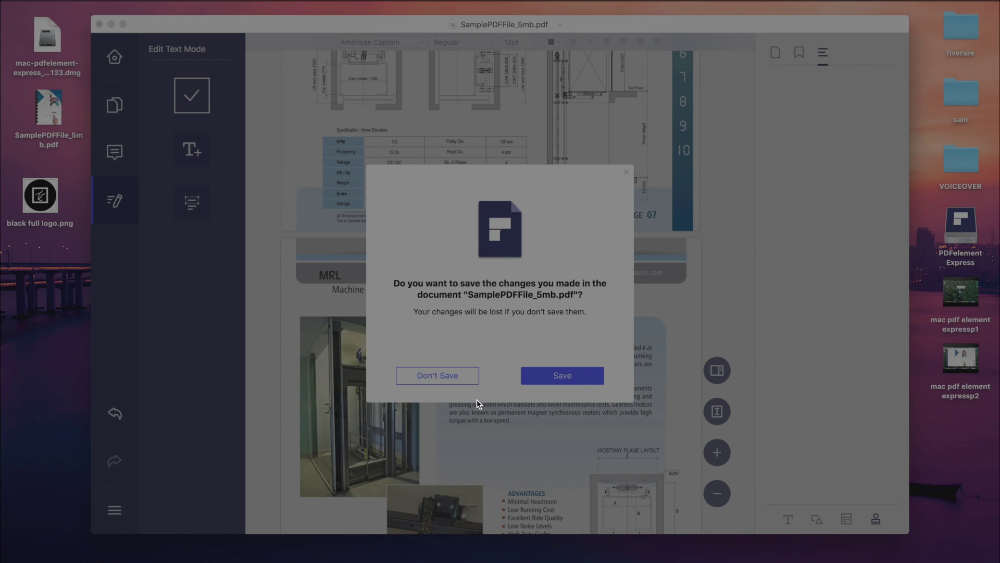
click(582, 378)
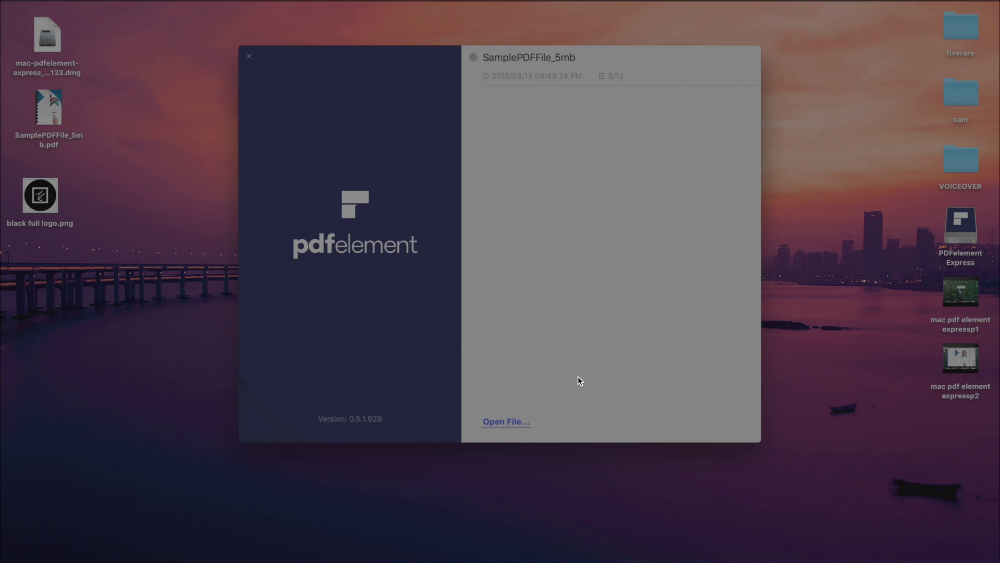
Dismiss the start screen and draw a red arrow downward from below the rectangle toward the usha martin logo.
click(249, 57)
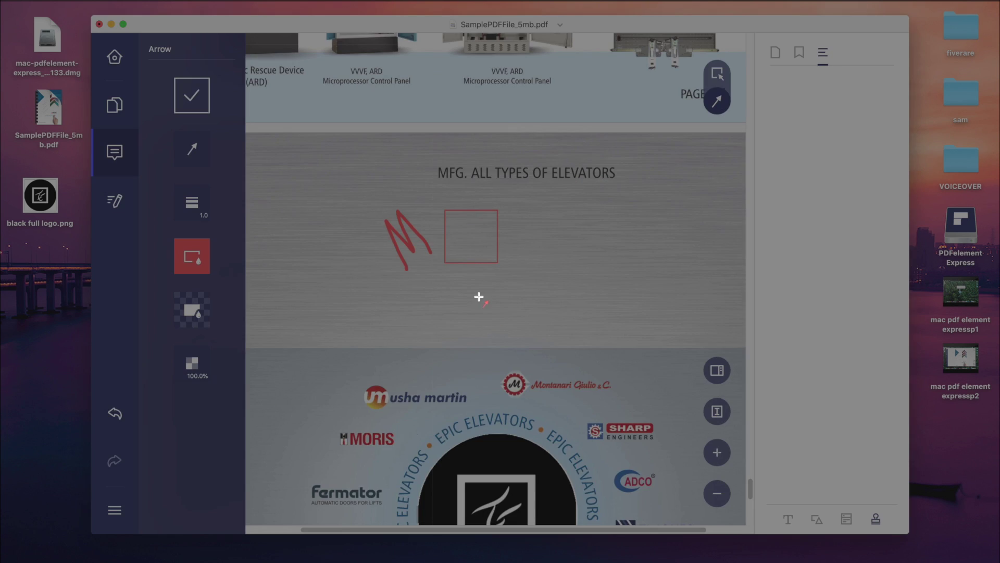
drag(478, 292, 480, 389)
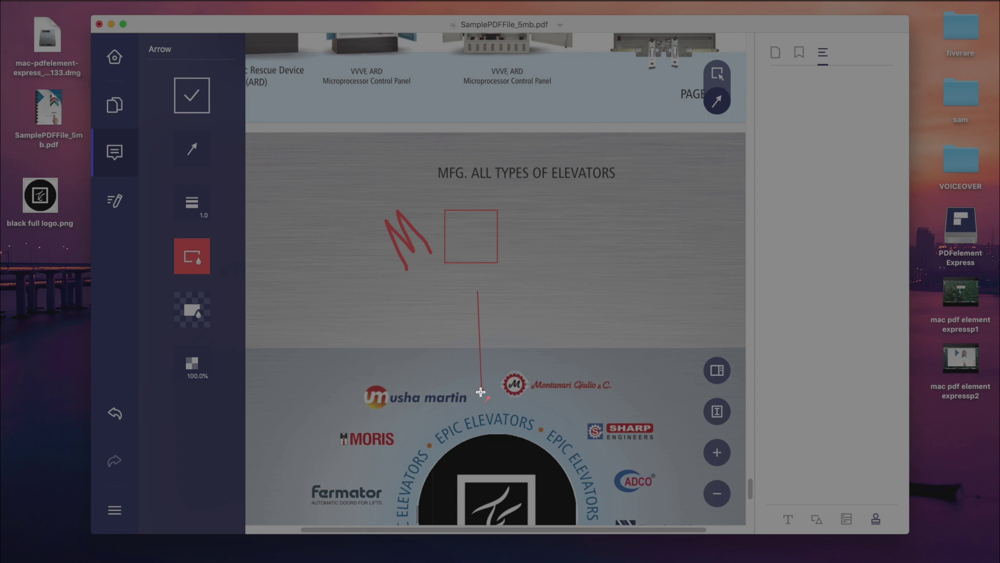